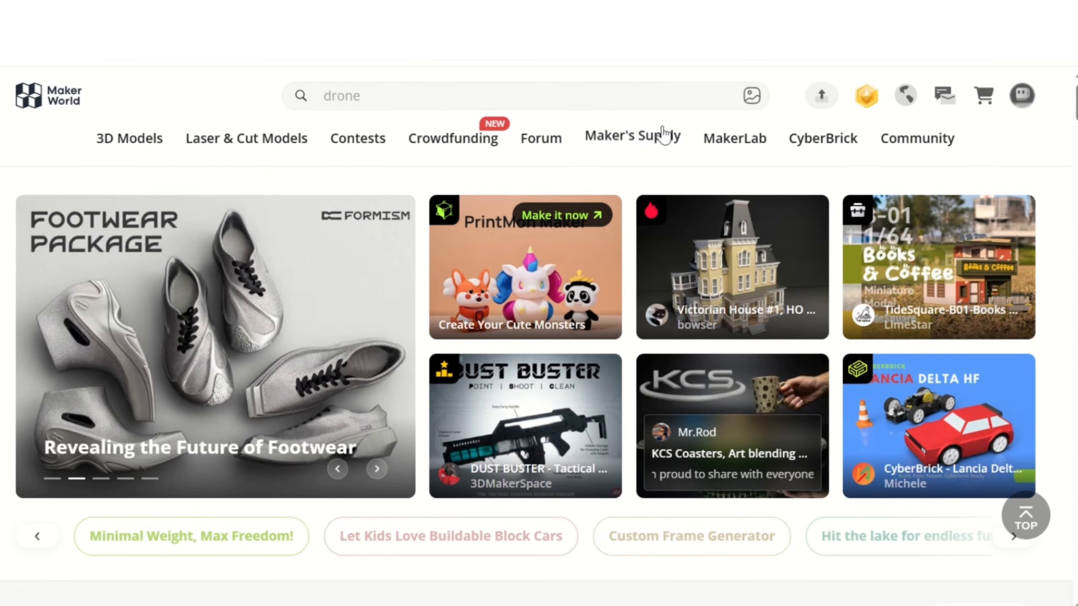
Step: Open Chroma Canvas in MakerLab and start a new project with the parrot image
left_click(721, 138)
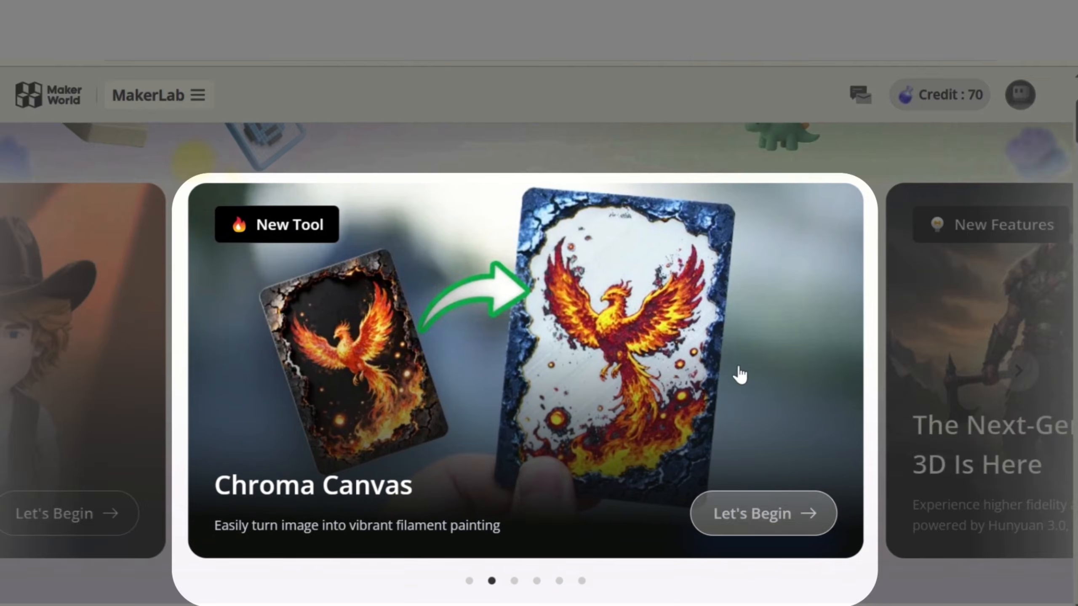
left_click(560, 373)
left_click(301, 349)
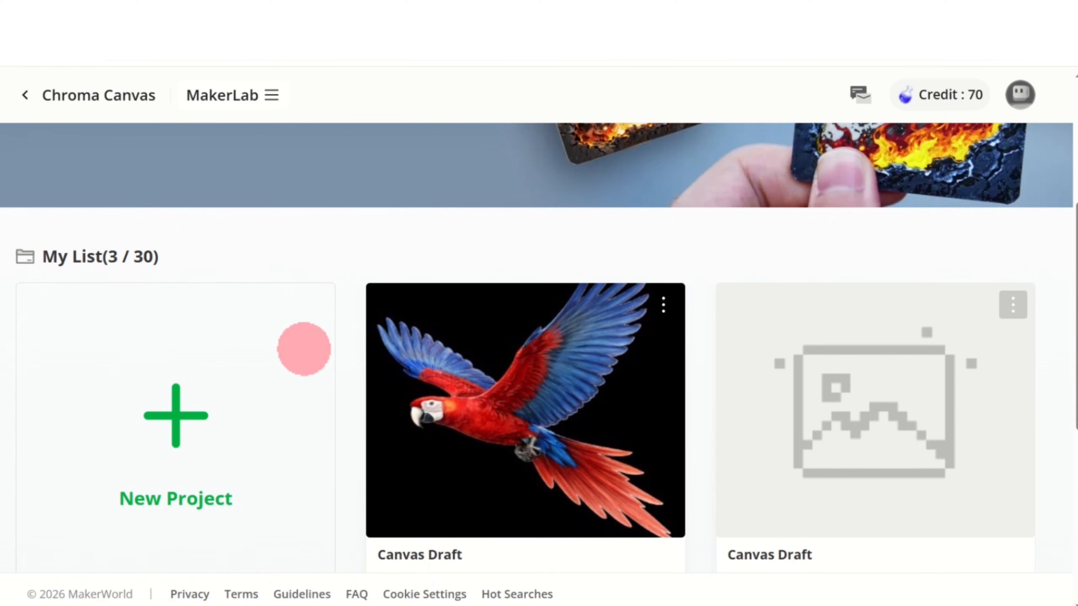
left_click_drag(1018, 297, 729, 366)
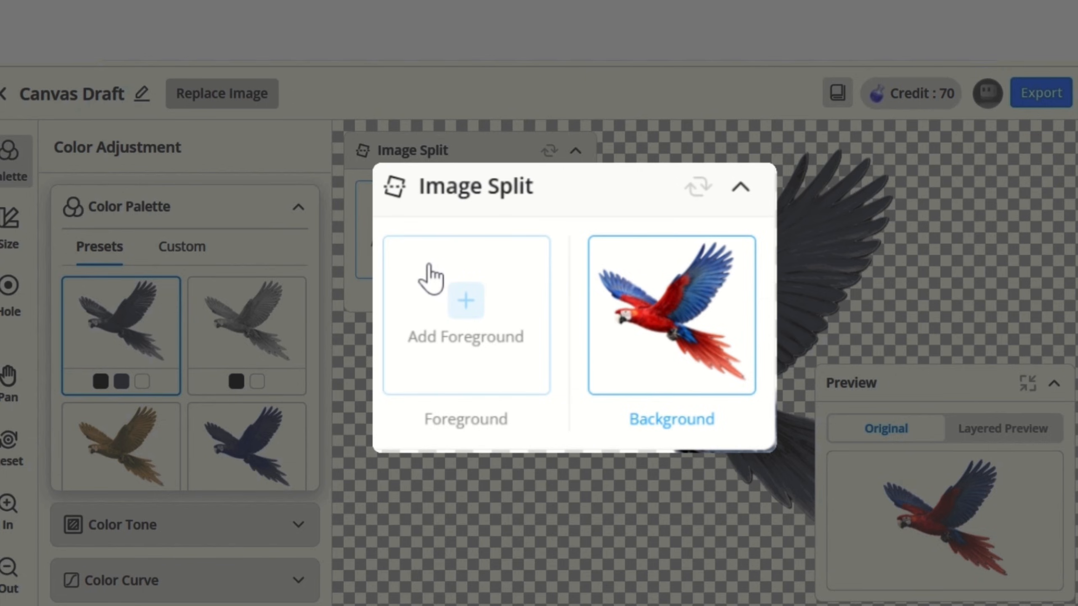
Step: Start adding a foreground layer to the image split using the Color Wheel method
left_click(429, 281)
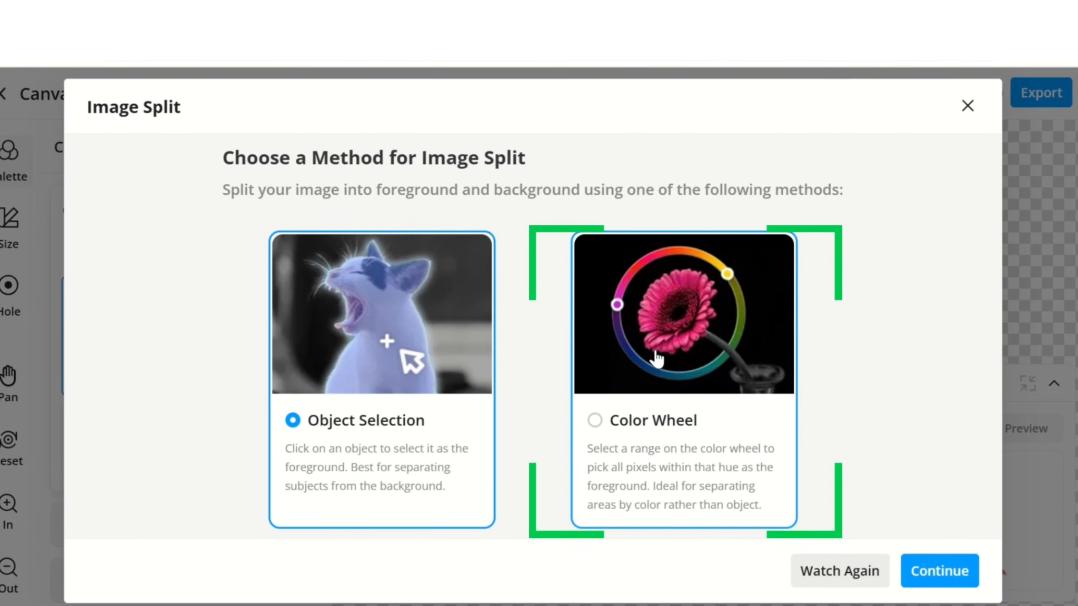
left_click(656, 359)
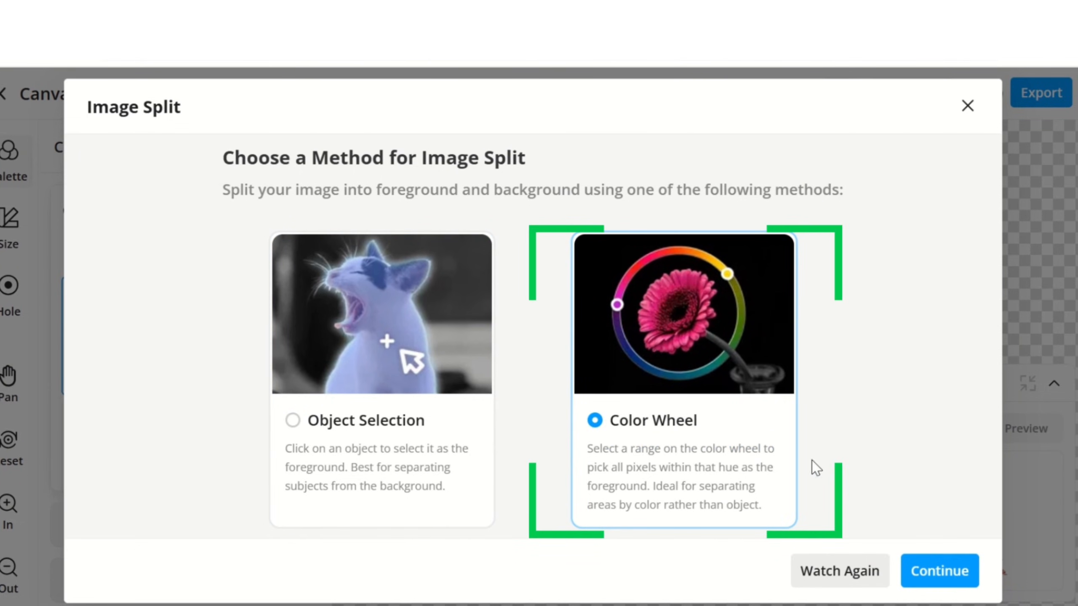
left_click(945, 571)
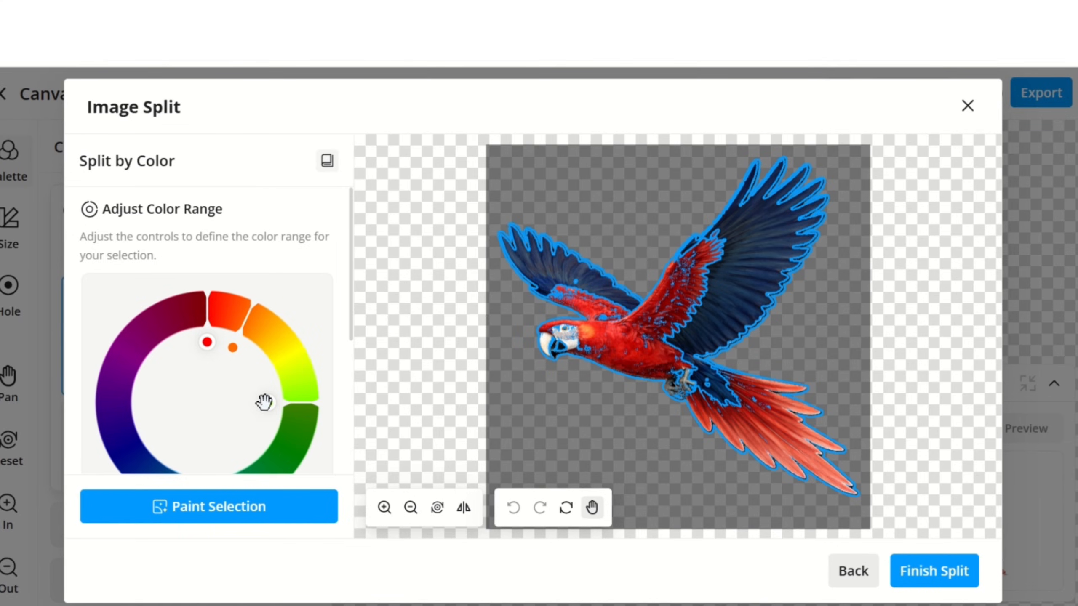
Step: Adjust the foreground color range to cover the parrot's red through orange-yellow hues and set the minimum saturation to 13%
left_click_drag(263, 402, 254, 367)
left_click_drag(207, 342, 192, 332)
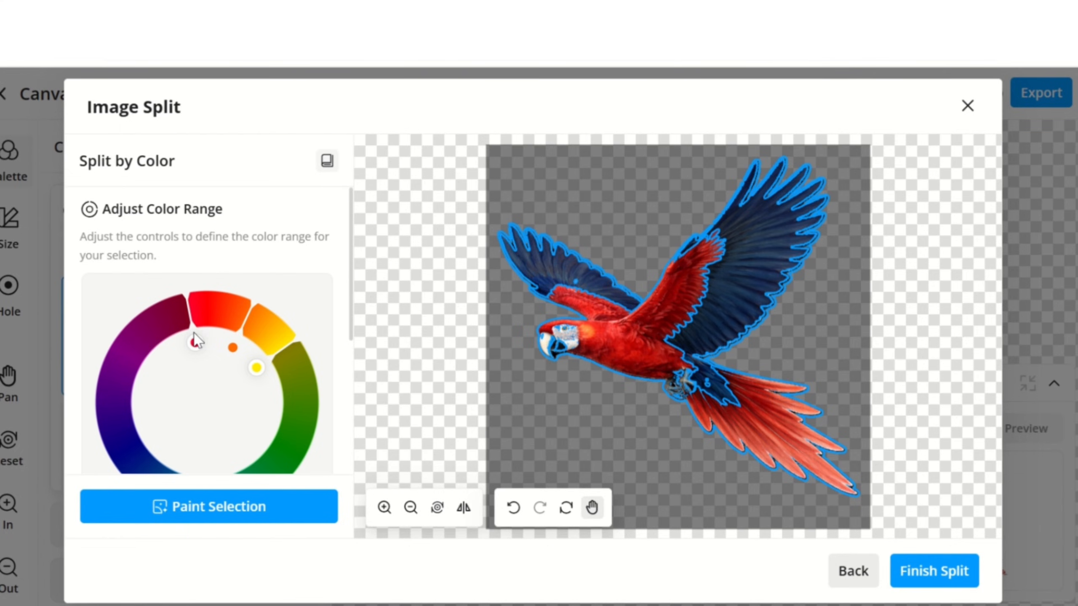
scroll(240, 377, "down", 5)
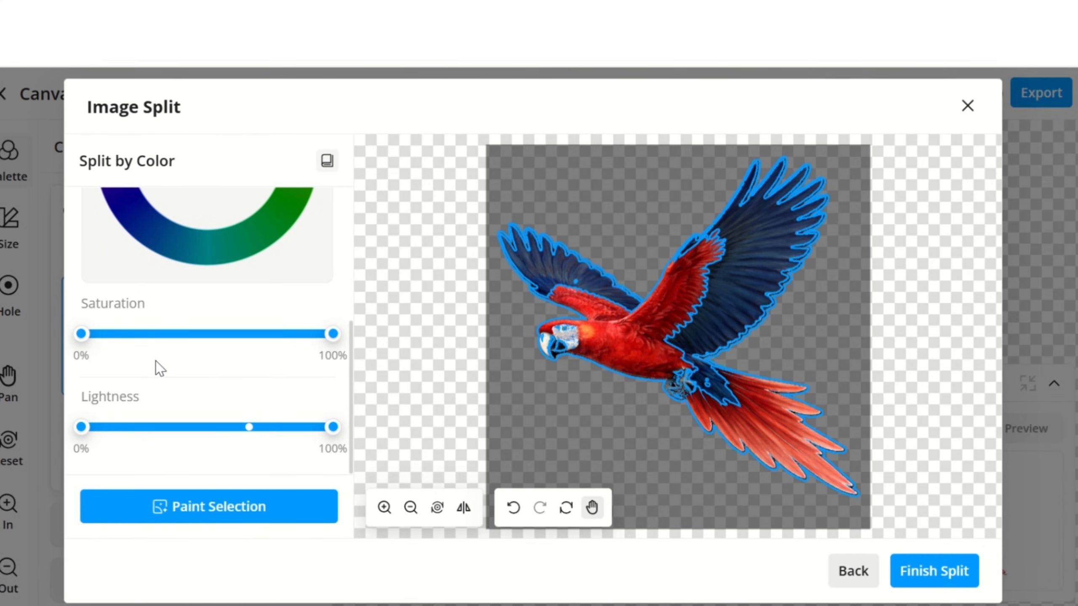
mouse_move(82, 336)
left_click_drag(83, 339, 115, 344)
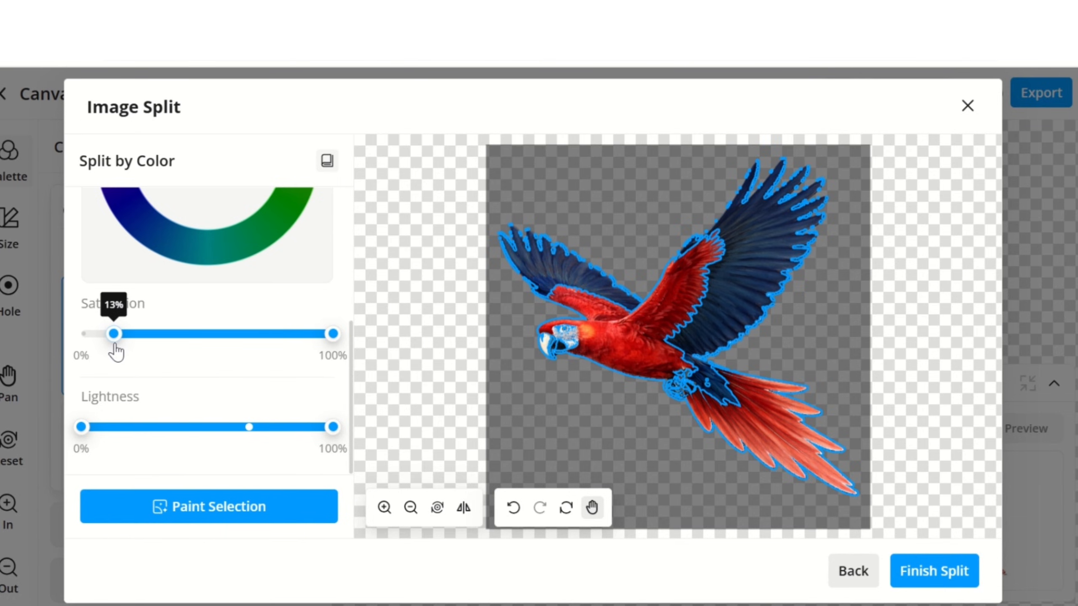
Step: Refine the selection by brushing in the parrot's head and erasing stray areas below the body, and finish the split
left_click(200, 509)
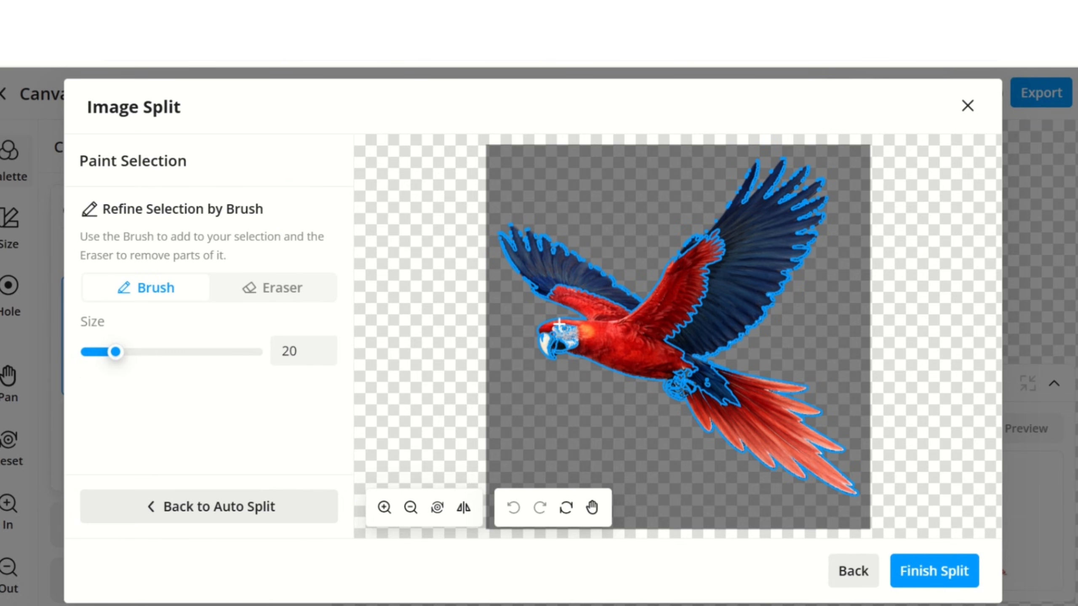
mouse_move(558, 321)
left_mouse_down()
mouse_move(548, 330)
mouse_move(564, 327)
mouse_move(505, 234)
mouse_move(667, 277)
mouse_move(811, 179)
mouse_move(819, 255)
mouse_move(776, 305)
left_mouse_up()
left_click(276, 297)
left_click(384, 507)
left_click(384, 509)
mouse_move(696, 427)
left_mouse_down()
mouse_move(664, 471)
mouse_move(713, 425)
left_mouse_up()
left_click_drag(751, 444, 752, 459)
left_click(934, 571)
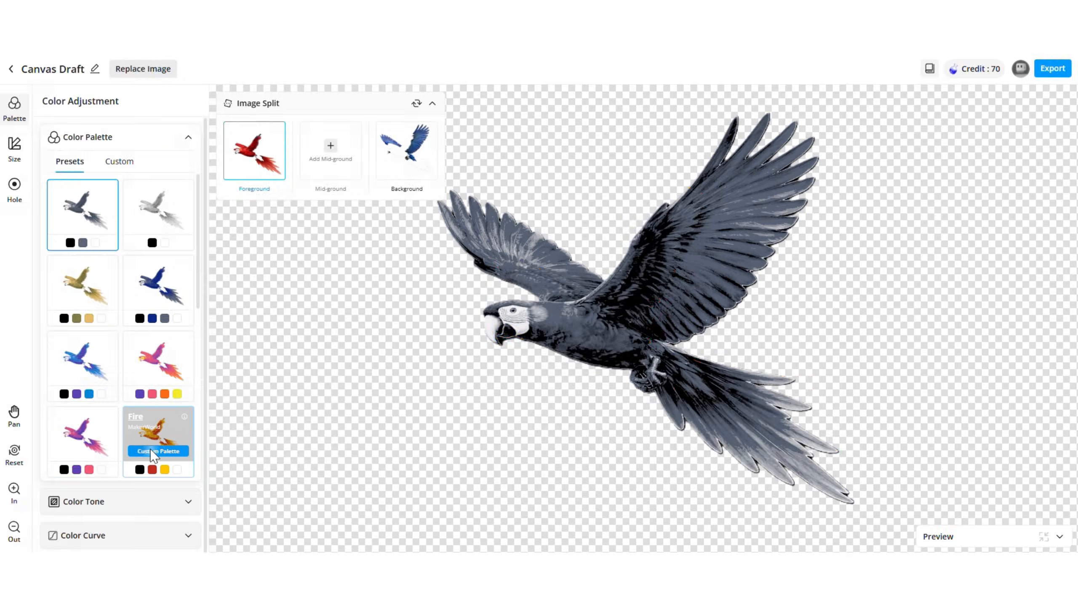
Step: Customize the foreground's Fire palette and start adding a custom filament in color 000000 with transmittance entered as TD
left_click(153, 451)
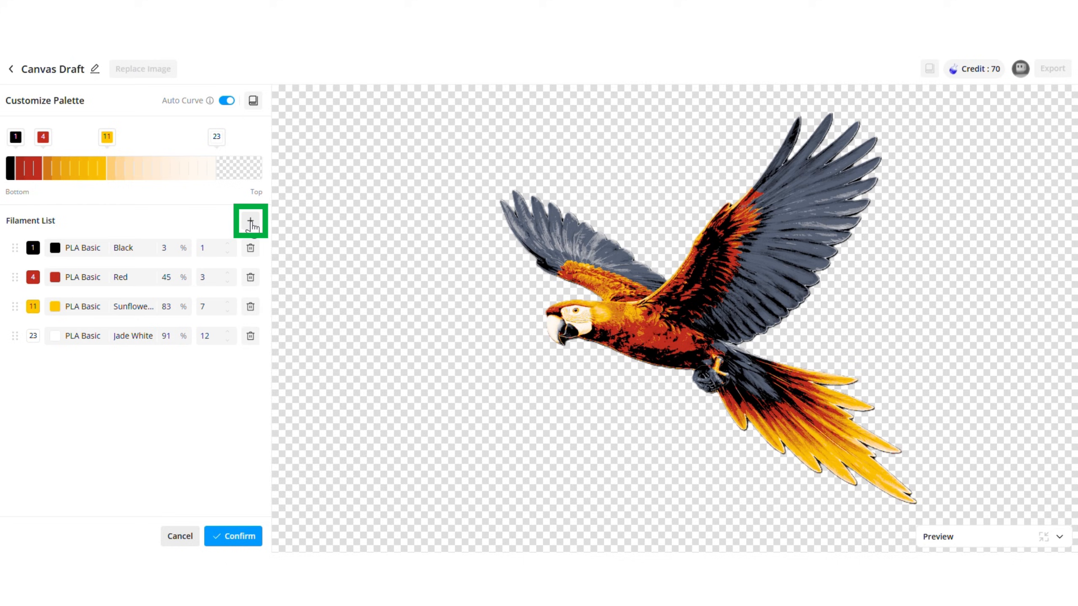
left_click(56, 164)
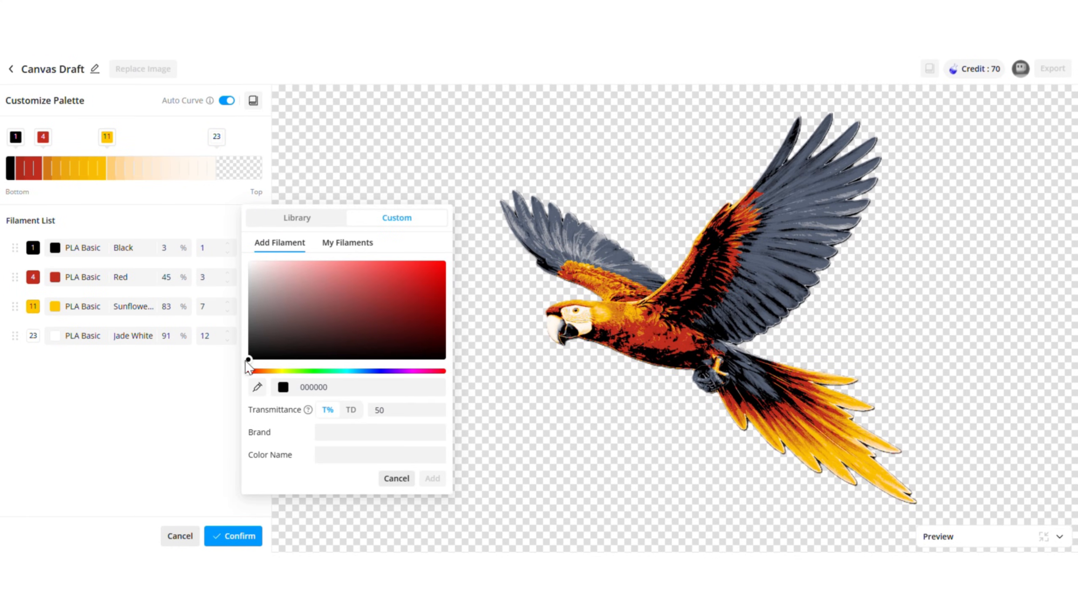
mouse_move(338, 333)
left_mouse_down()
mouse_move(255, 354)
mouse_move(248, 361)
mouse_move(349, 327)
mouse_move(253, 357)
mouse_move(245, 373)
left_mouse_up()
left_click(349, 410)
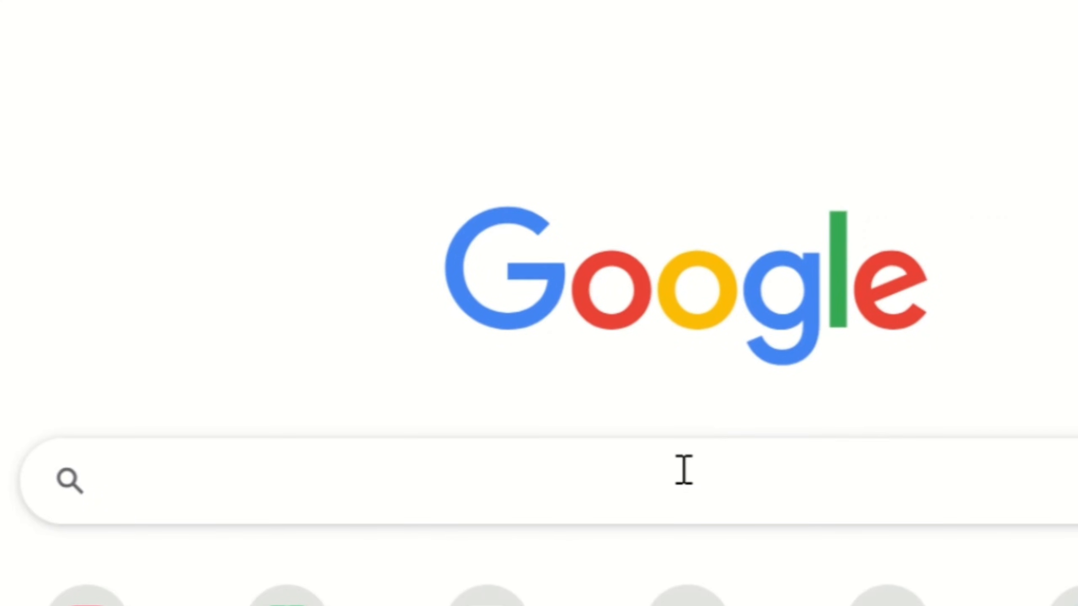
type("https://3dfilamentprofiles.com/filaments")
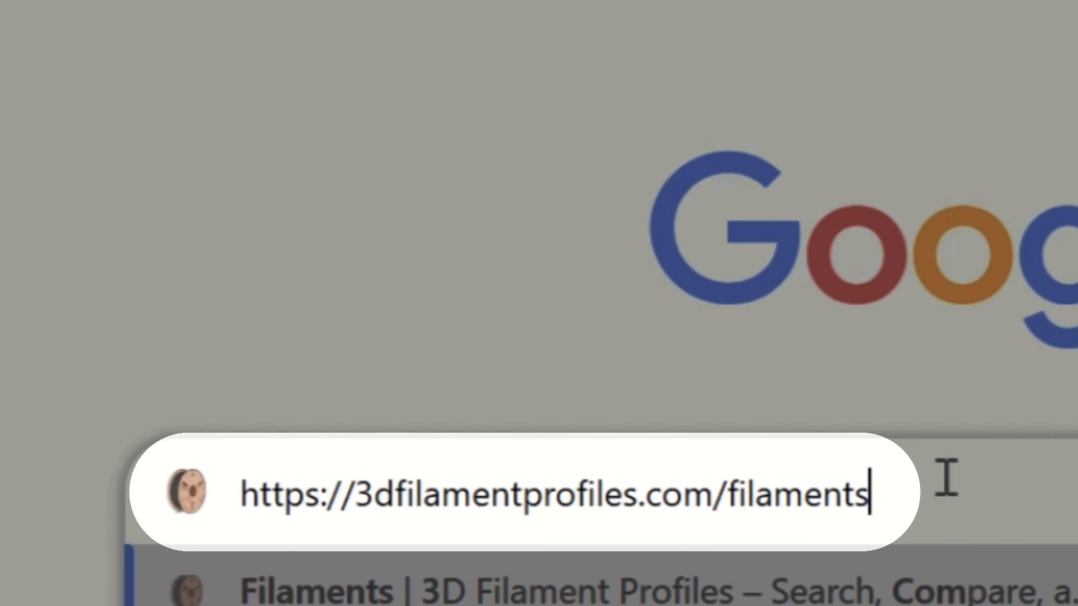
left_click(163, 278)
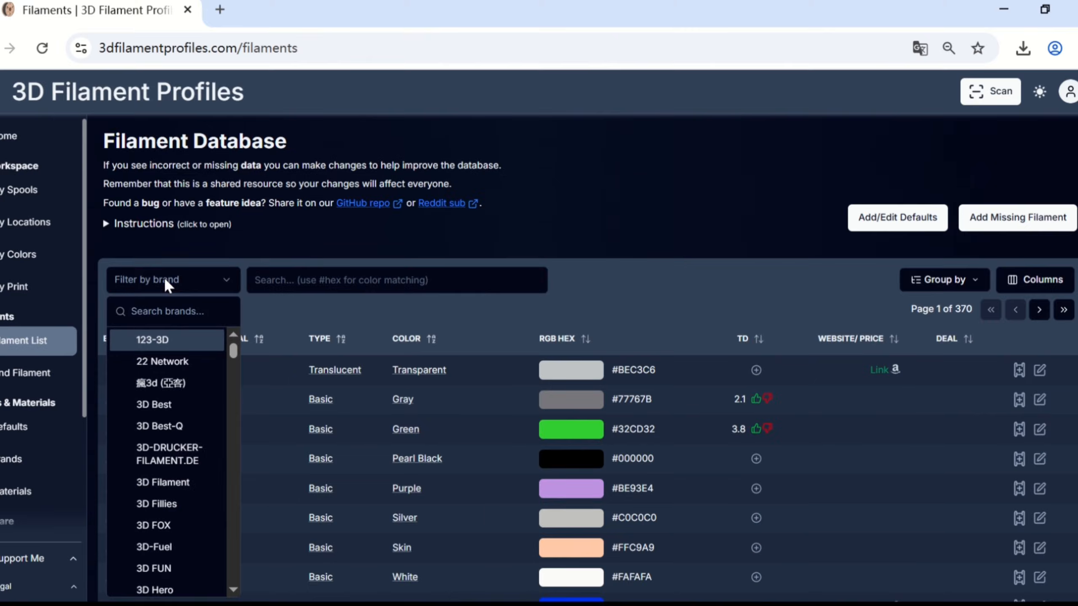
type("bambulab")
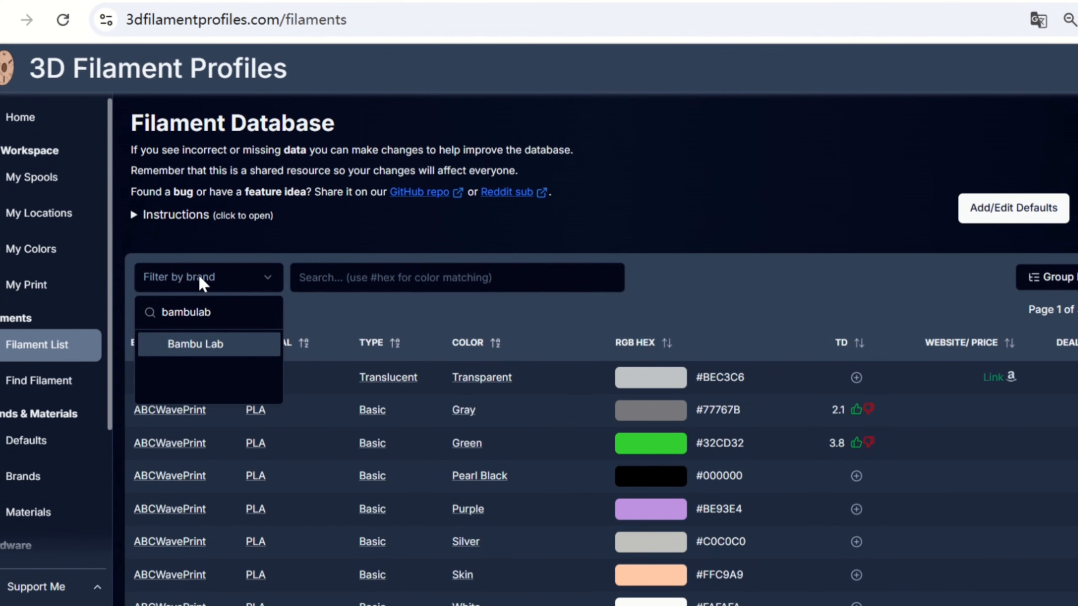
left_click(202, 351)
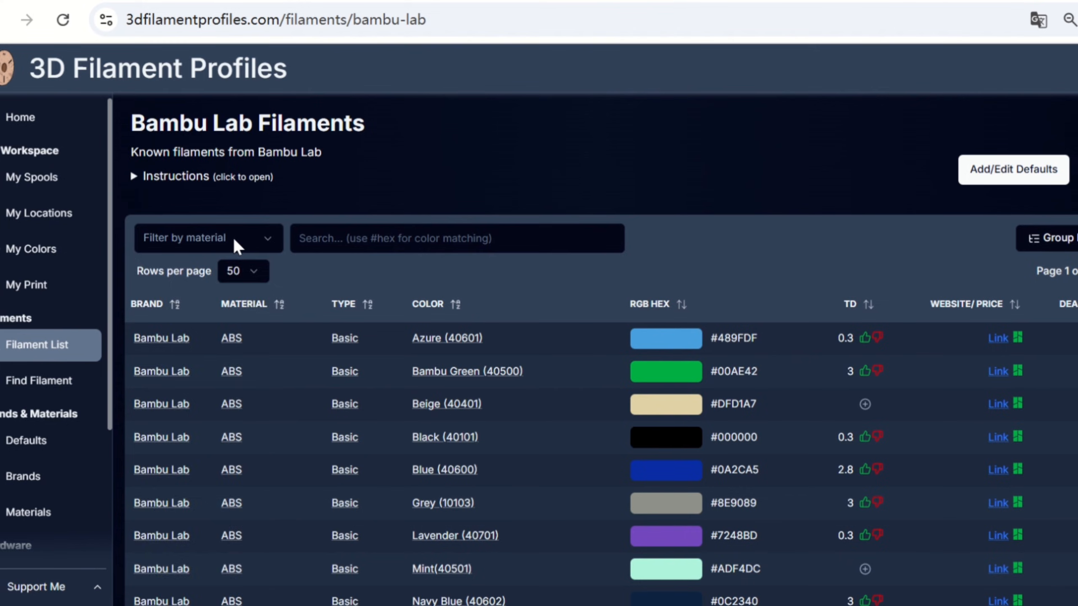
left_click(234, 238)
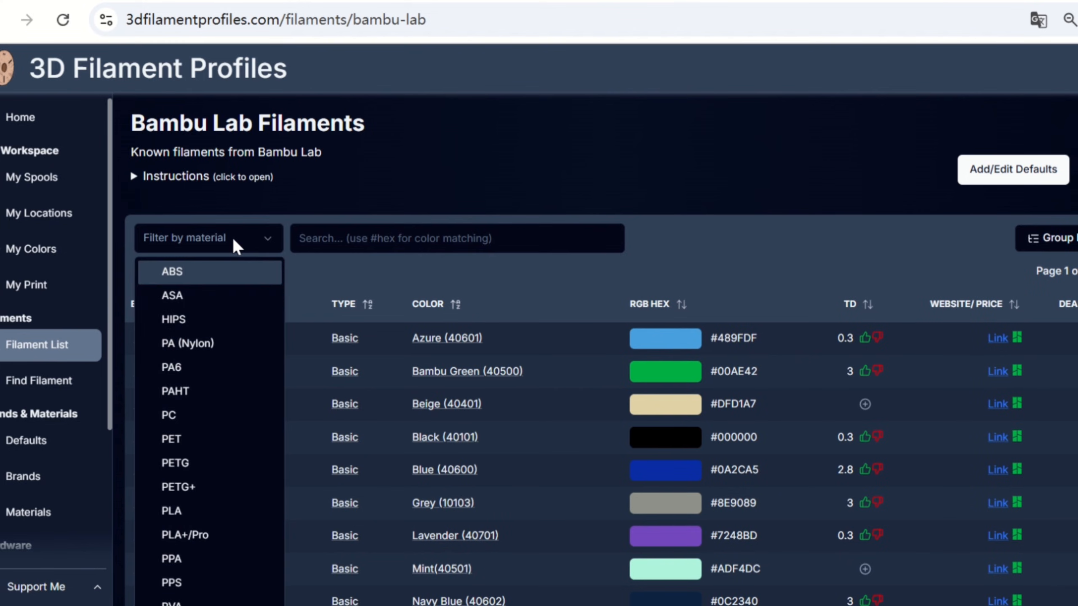
left_click(189, 463)
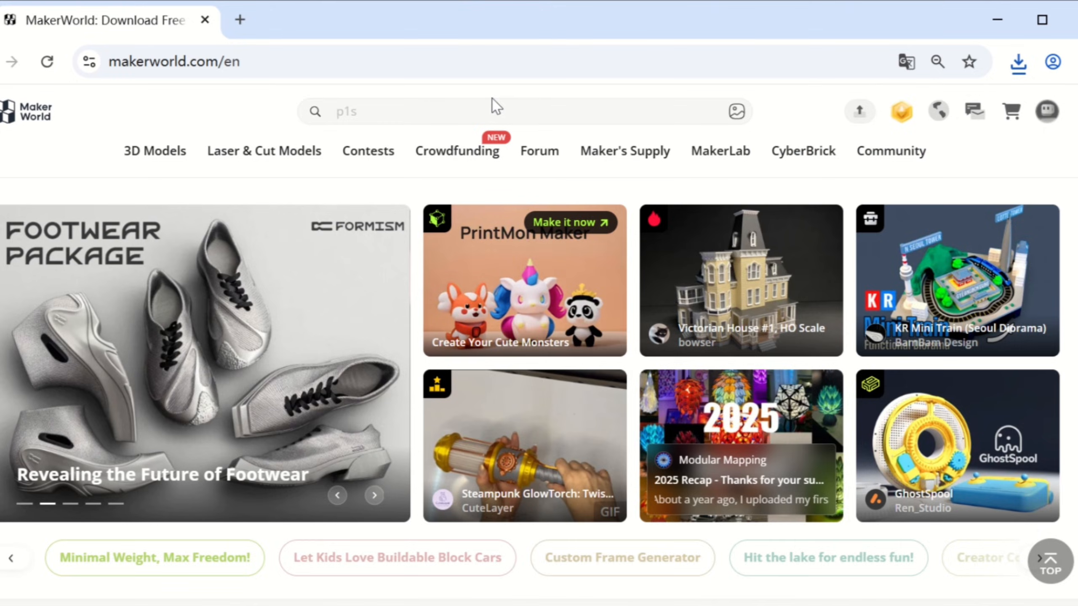
Step: Search MakerWorld for "TD strips card"
left_click(392, 112)
type("TD")
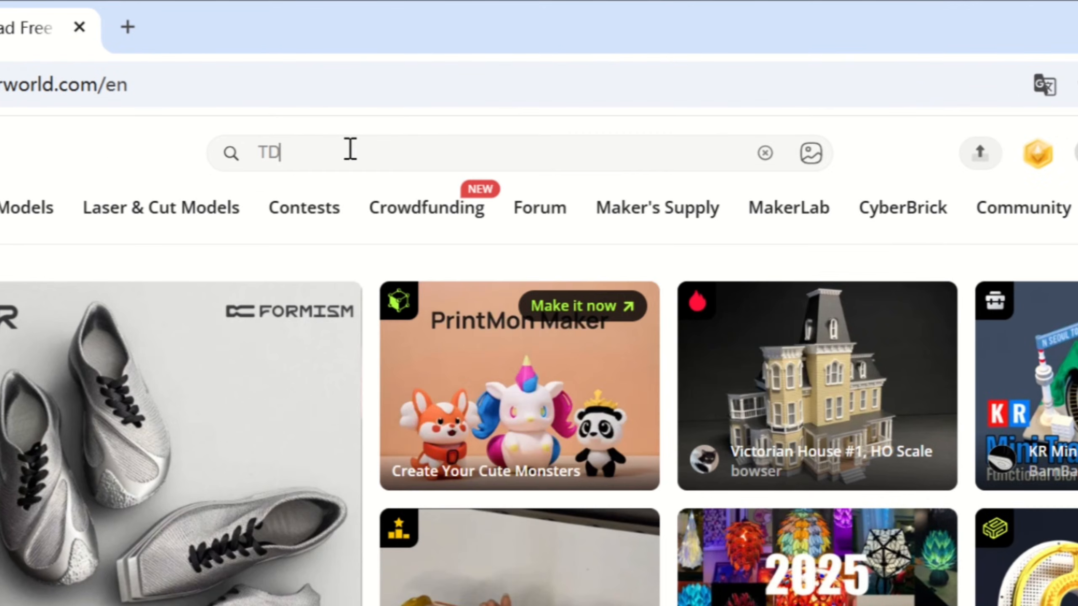
type(" strips card")
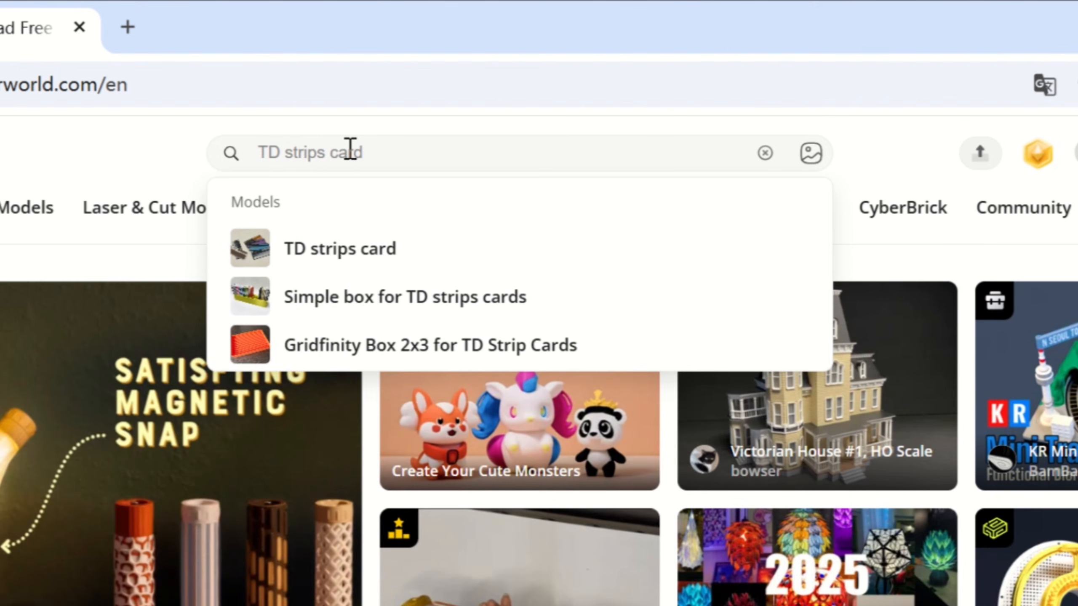